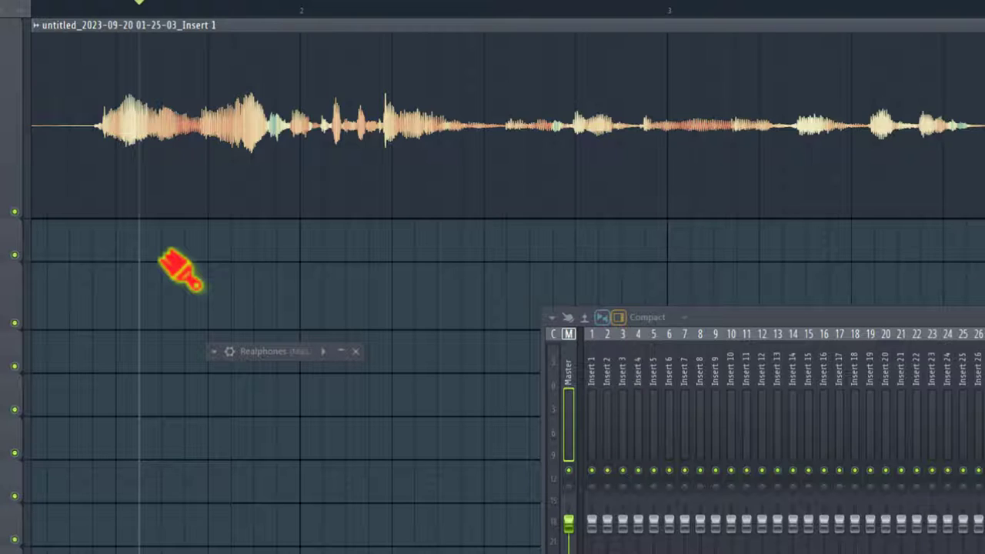
- Activate the Slice tool and set the playlist's snap to none for free cutting of the vocal clip
scroll(161, 259, "down", 2)
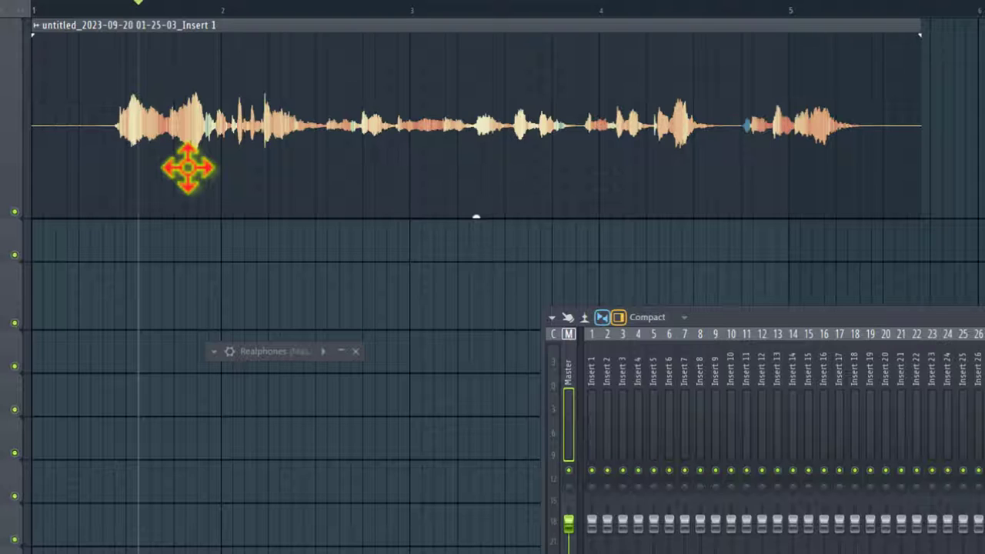
scroll(187, 167, "up", 2)
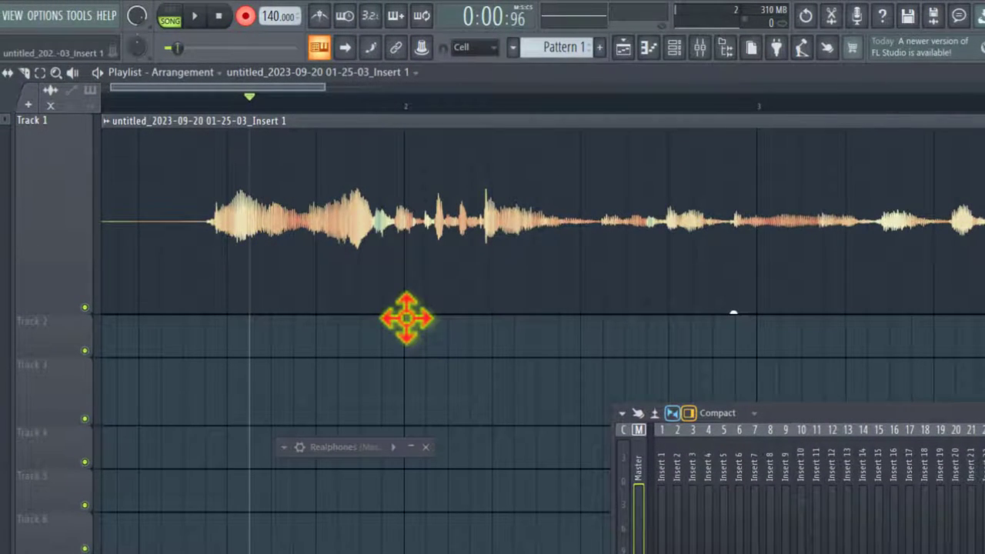
left_click(24, 72)
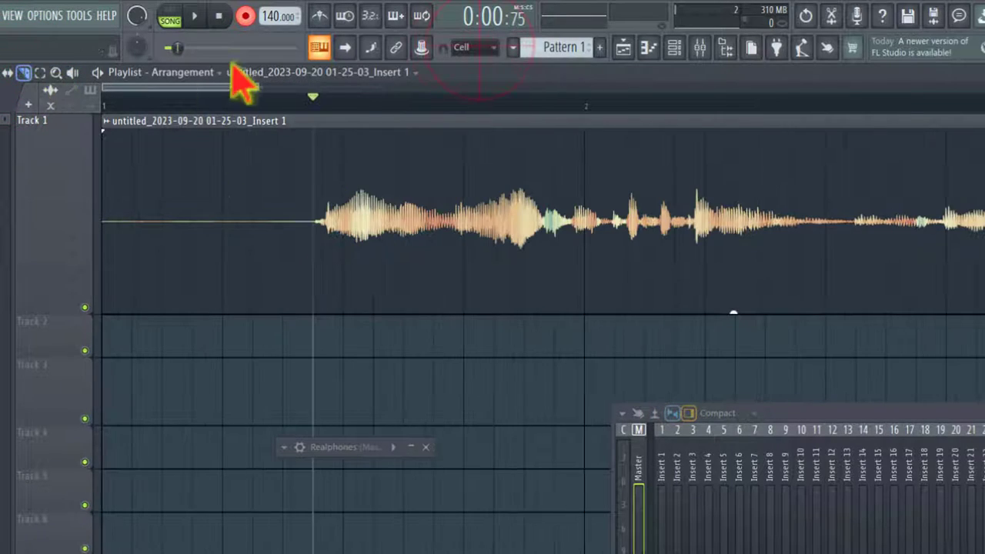
left_click(478, 48)
left_click(466, 99)
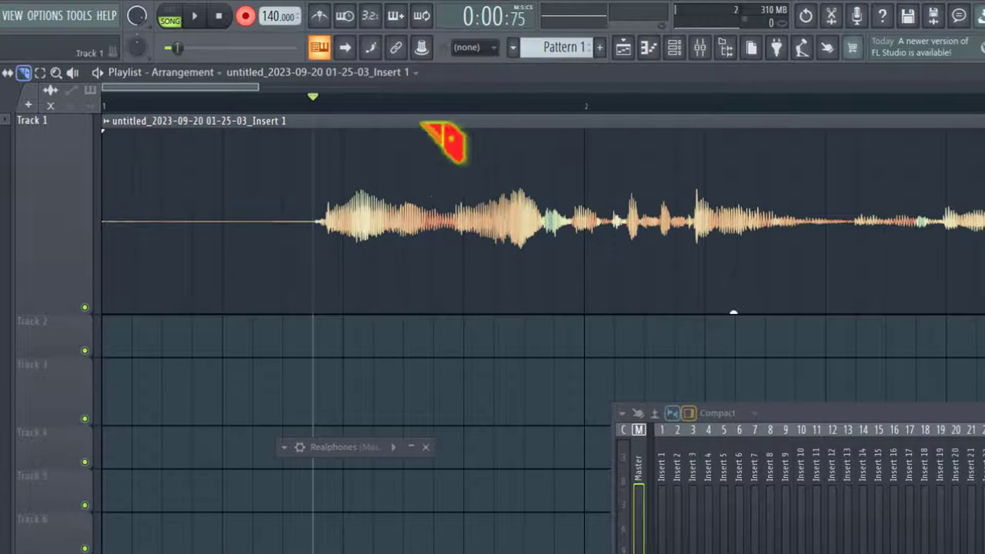
- Slice the Track 1 vocal clip with six cuts that isolate the three loudest peaks of the first phrase
left_click_drag(395, 156, 390, 300)
left_click_drag(491, 149, 492, 334)
left_click_drag(544, 156, 544, 317)
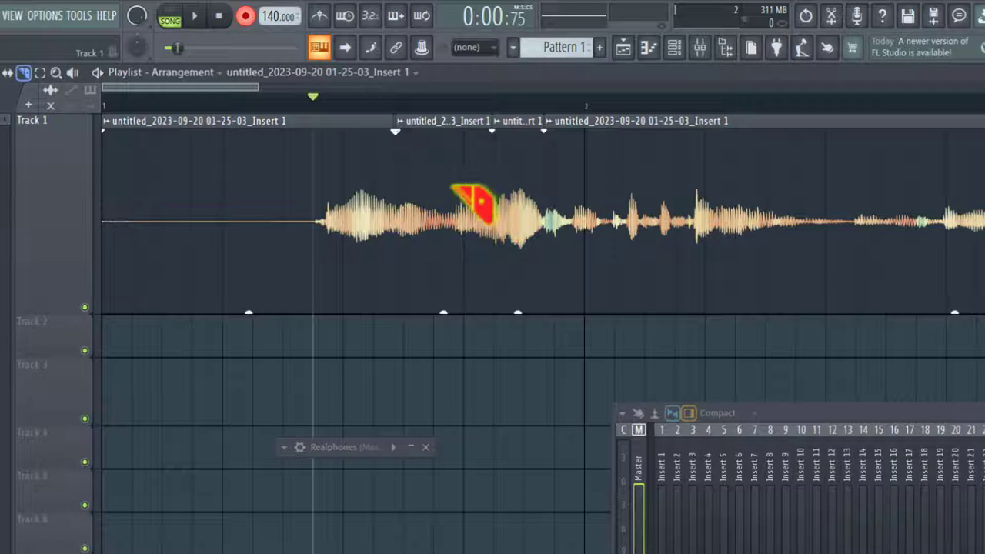
left_click_drag(318, 154, 321, 315)
left_click_drag(720, 128, 715, 321)
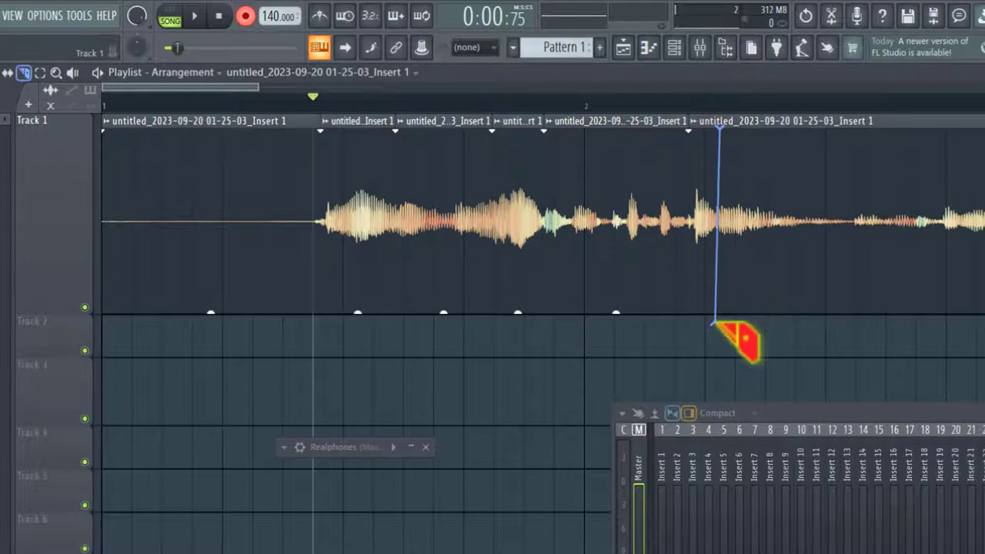
scroll(715, 322, "down", 1)
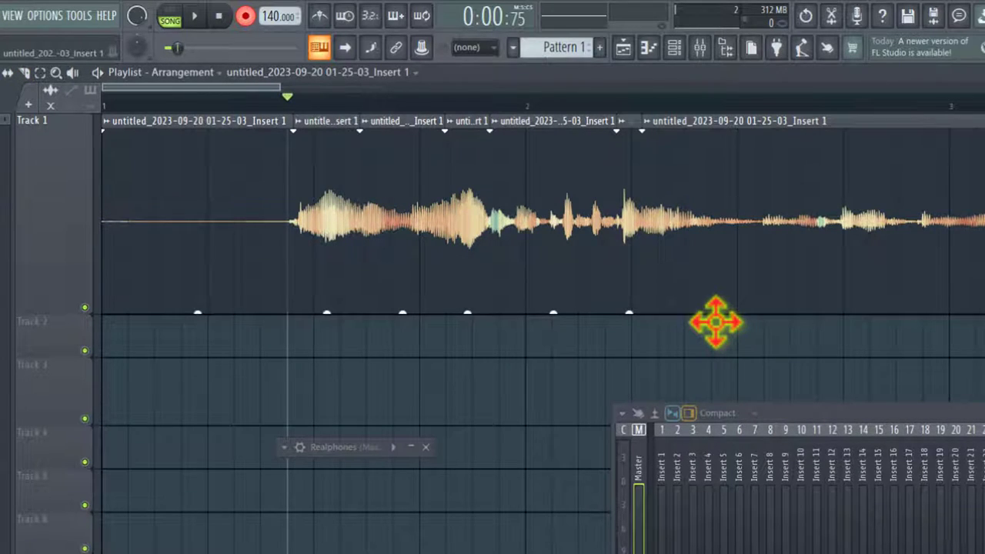
scroll(331, 314, "up", 2)
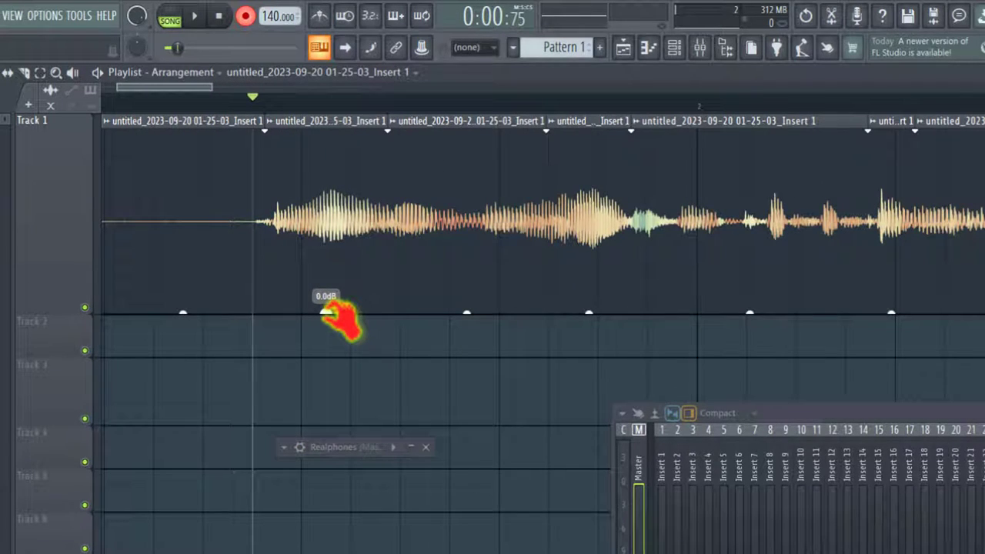
- Reduce the clip gain of the three isolated loud peaks to -3.4 dB, -3.3 dB and -2.8 dB
left_click_drag(327, 312, 336, 365)
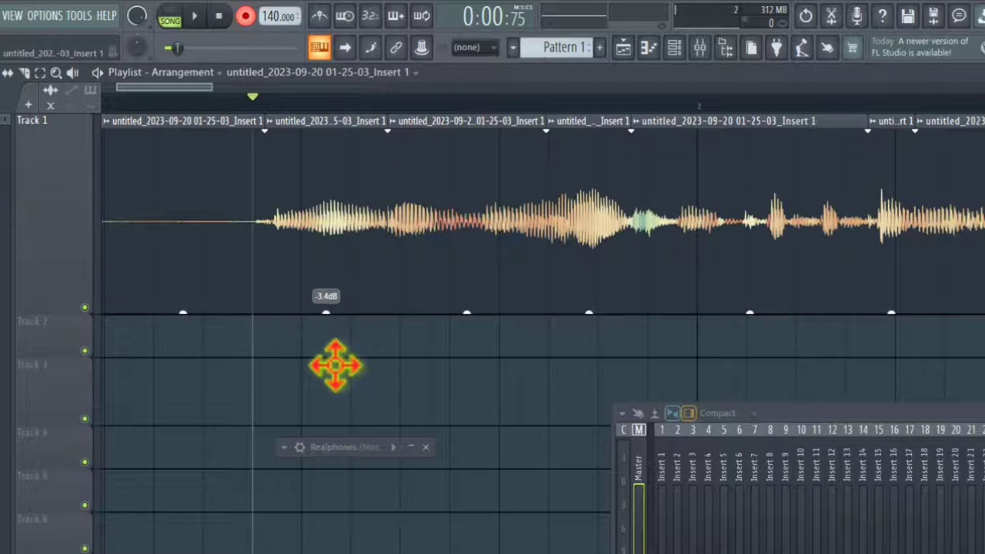
left_click(589, 314)
left_click_drag(589, 314, 589, 315)
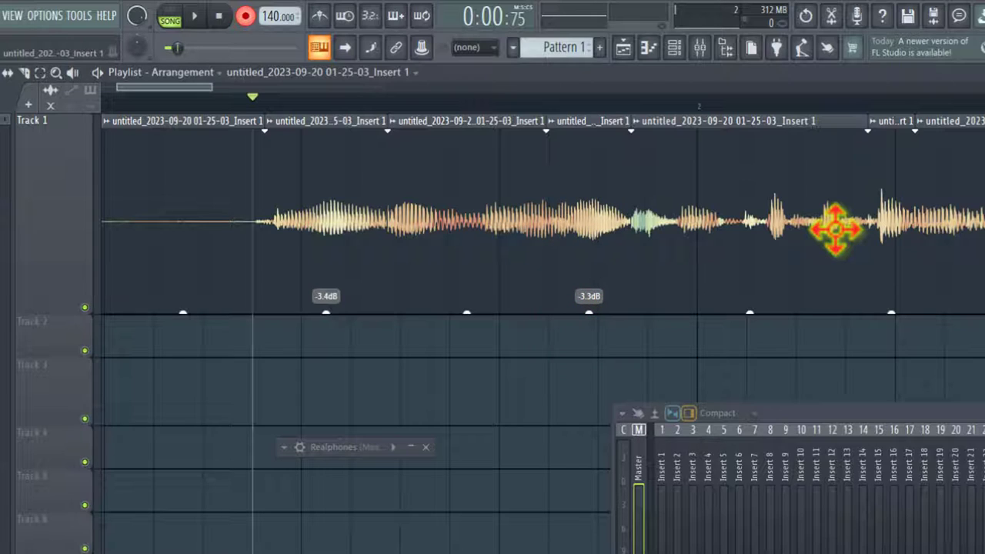
left_click(891, 312)
left_click_drag(891, 313, 868, 304)
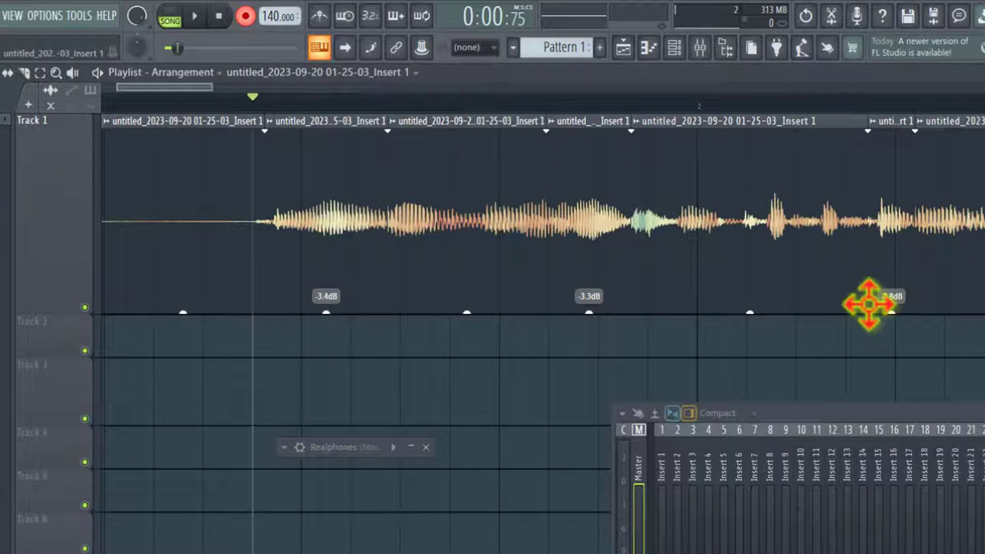
left_click_drag(868, 304, 864, 303)
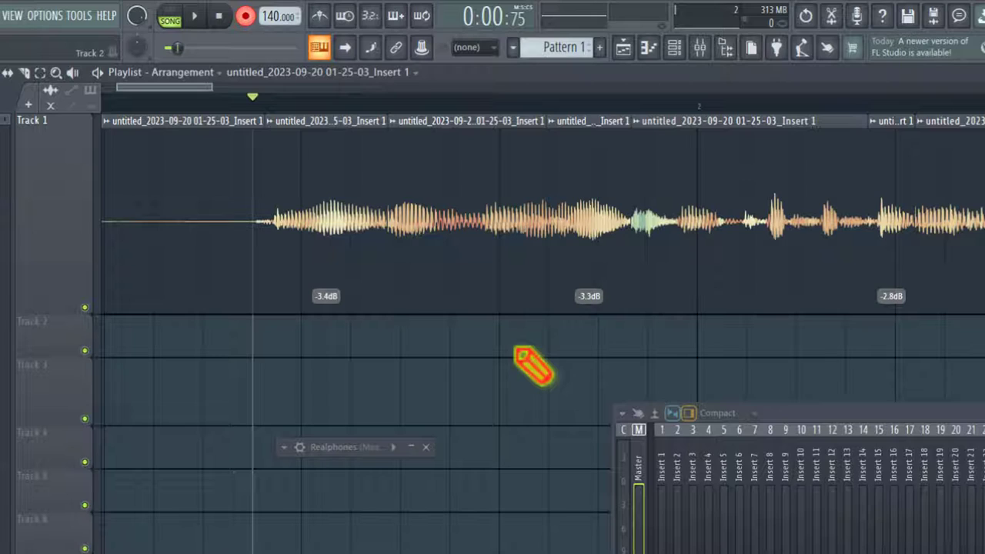
- Cut the vocal clip on both sides of the short, loud peak just after bar 2
scroll(516, 348, "up", 2)
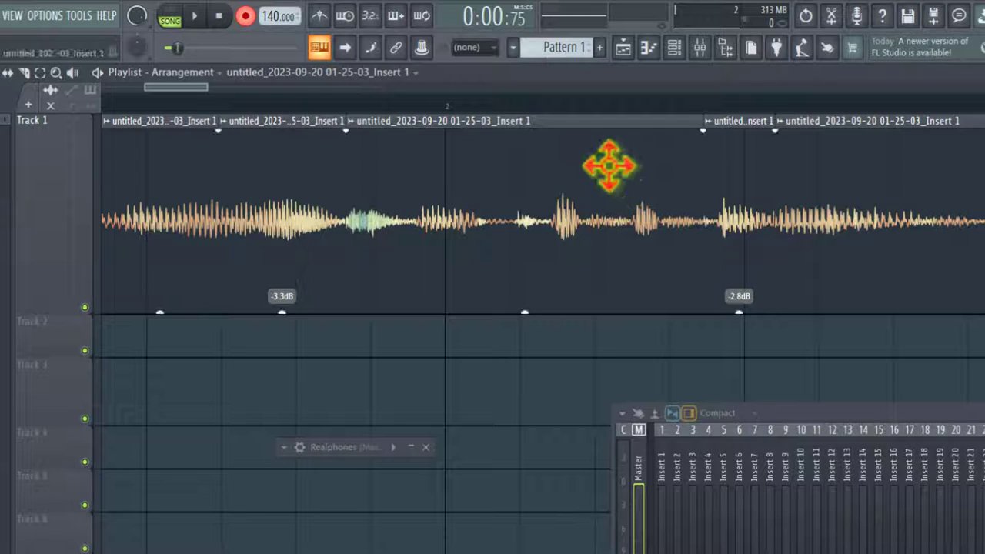
key("c")
left_click_drag(585, 135, 589, 345)
left_click_drag(548, 131, 551, 345)
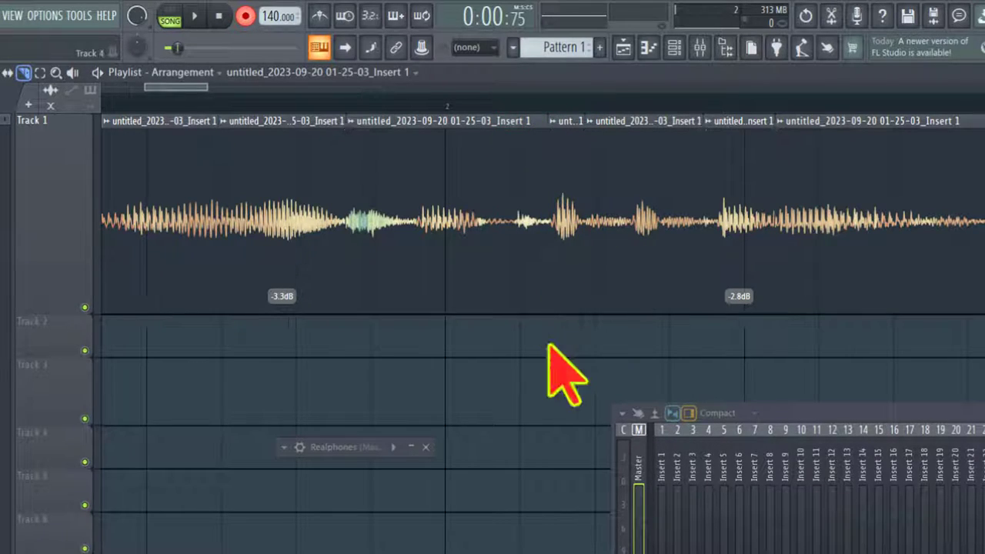
- Lower the gain of the isolated short peak after bar 2 and play back the levelled vocal
left_click(566, 314)
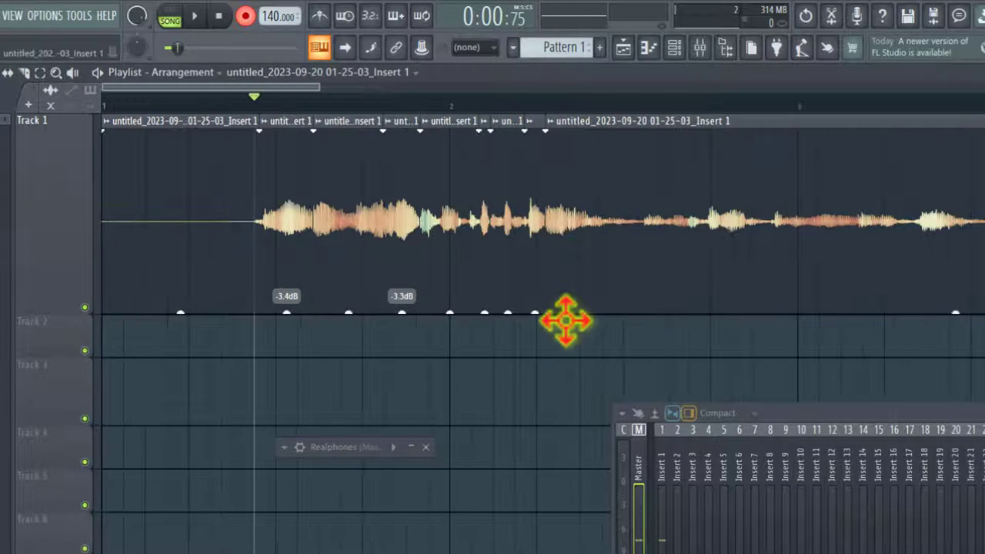
key("space")
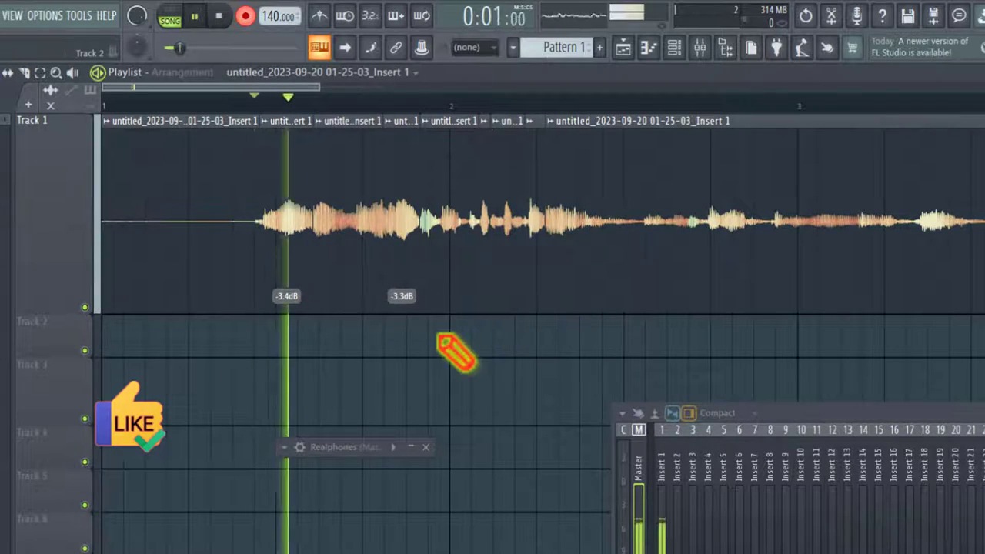
key("space")
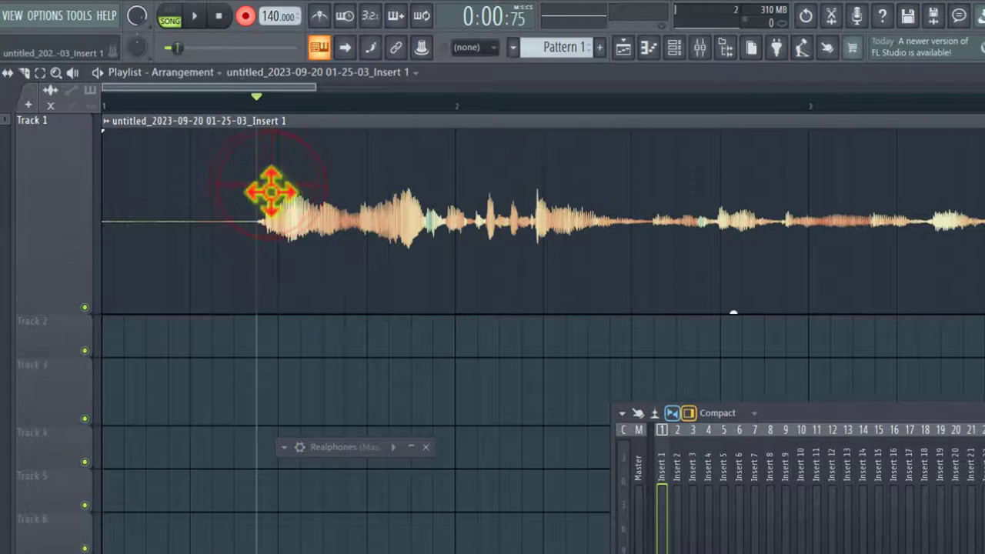
- Set the vocal audio clip's declicking mode to Generic (bleeding) in its channel settings, and close them
double_click(271, 198)
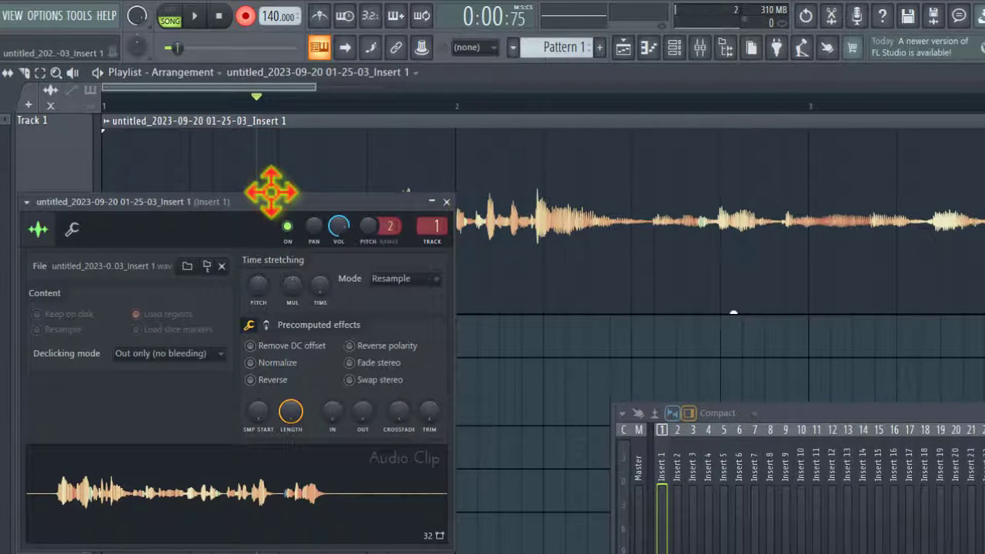
left_click(218, 354)
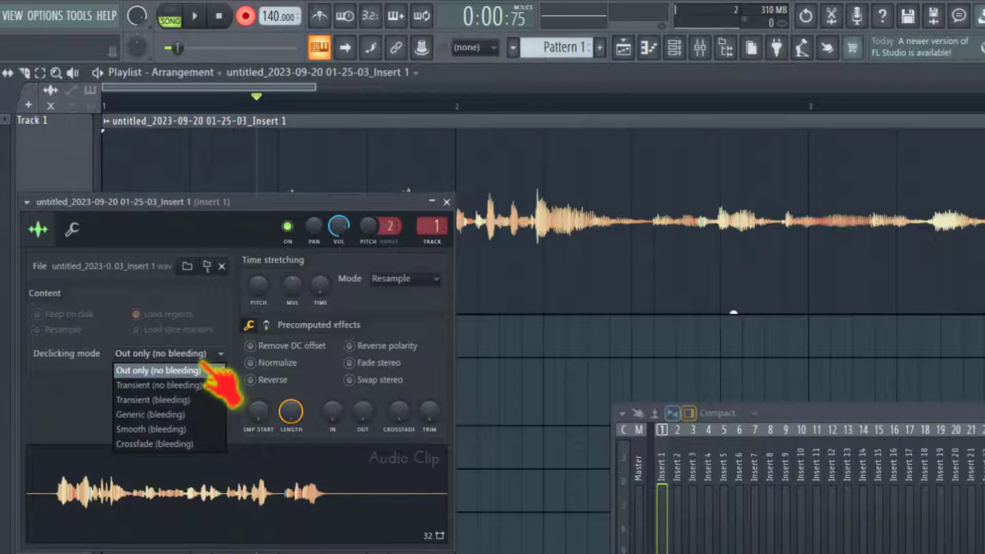
left_click(191, 419)
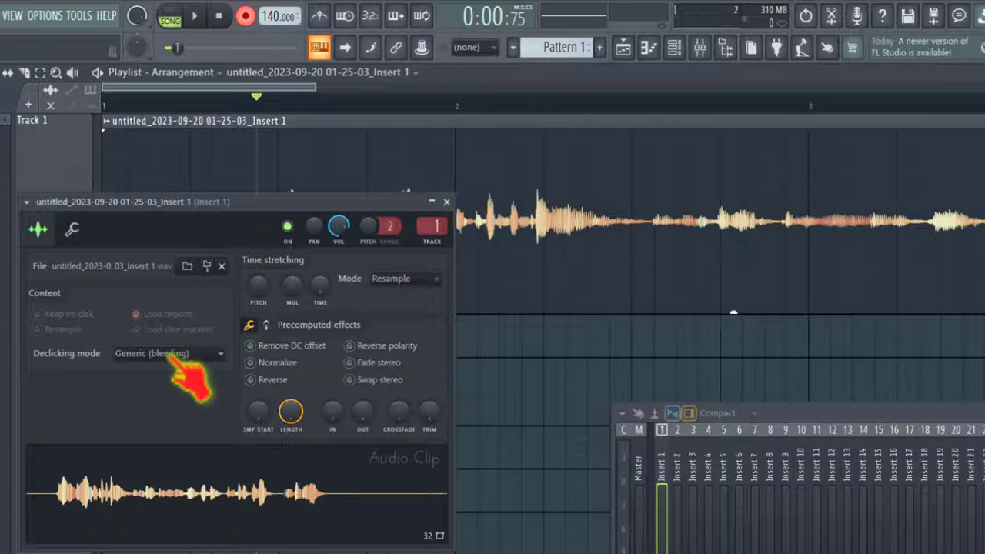
key("Escape")
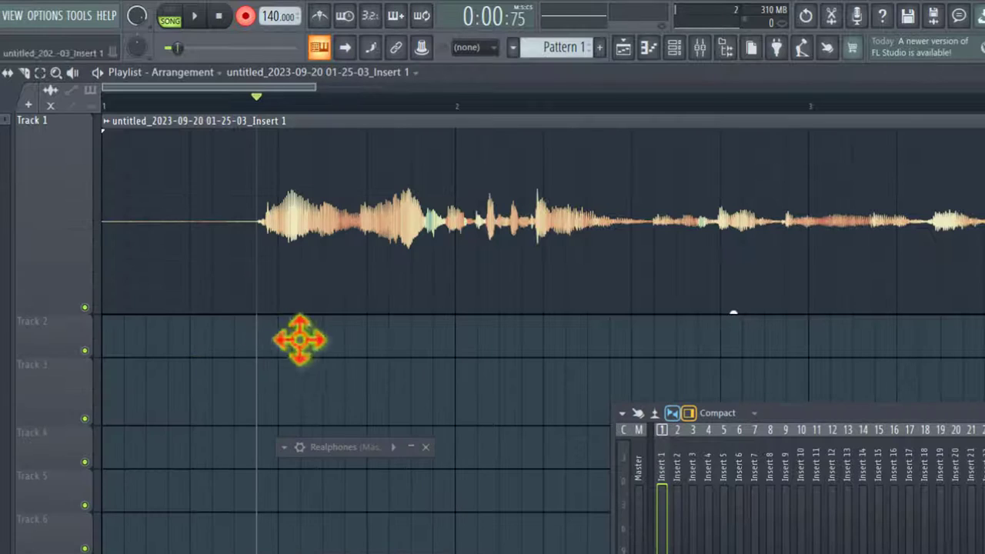
- Chop the whole vocal clip on Track 1 with medium auto-slicing
scroll(307, 341, "down", 2)
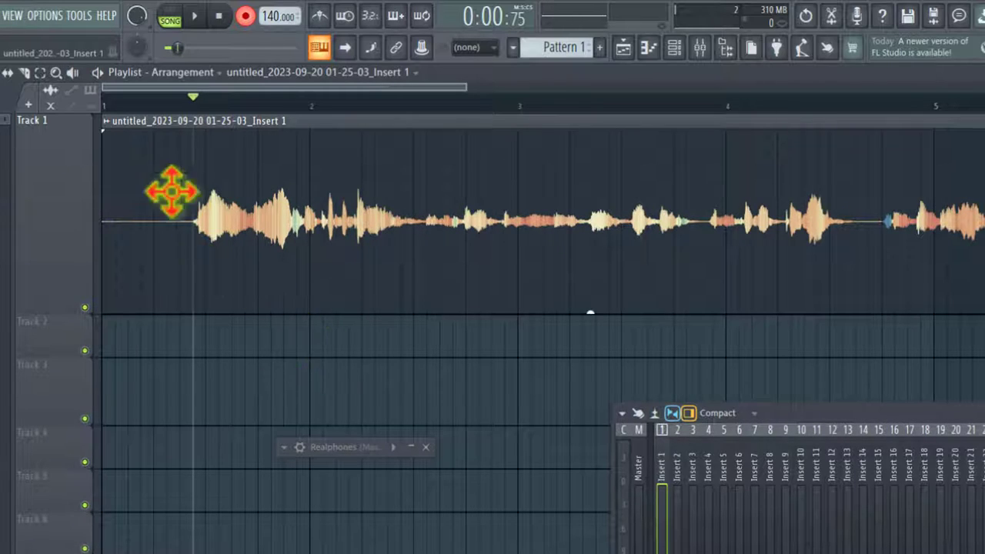
left_click(105, 123)
mouse_move(131, 342)
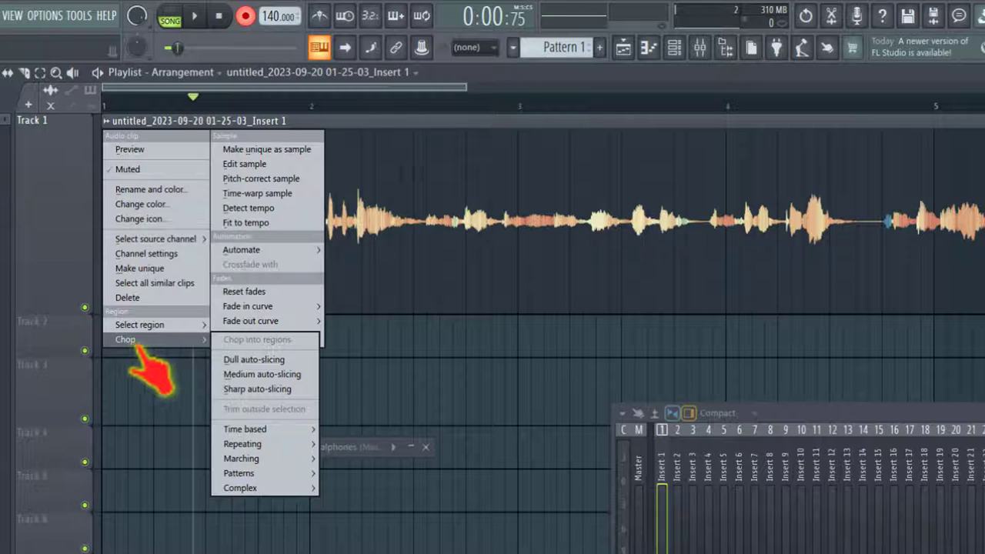
left_click(269, 374)
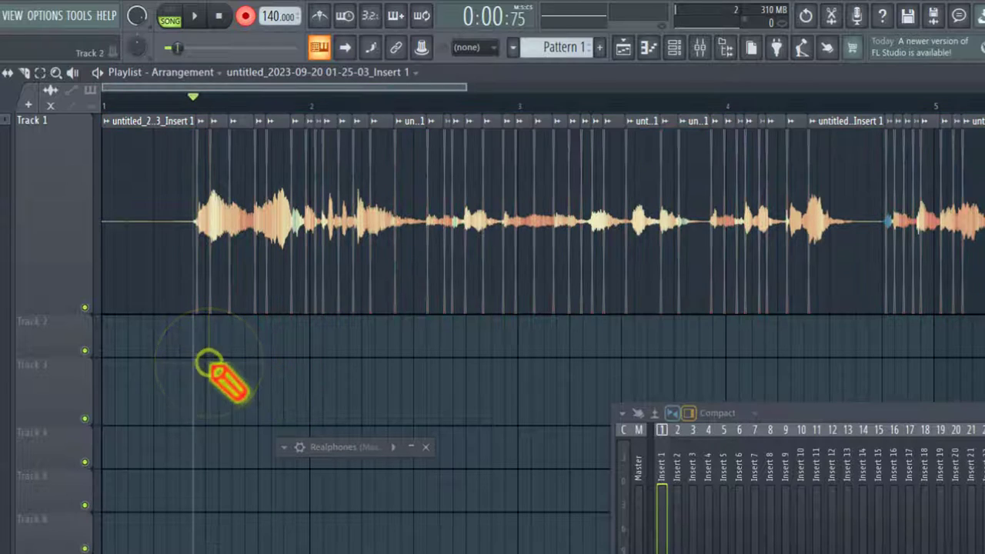
- Examine the crossfades between the new slices up close and play back the chopped vocal
scroll(230, 373, "up", 5)
scroll(248, 338, "up", 2)
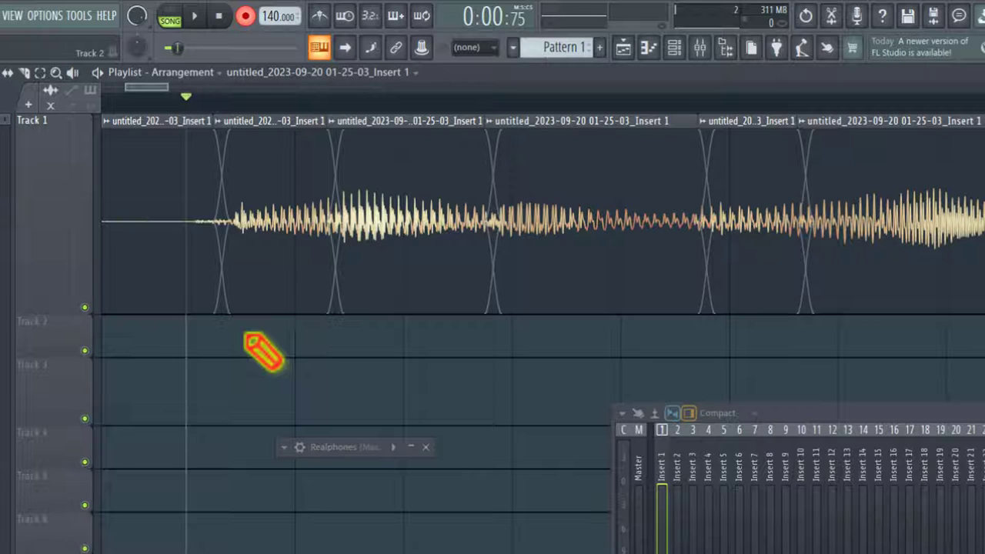
key("space")
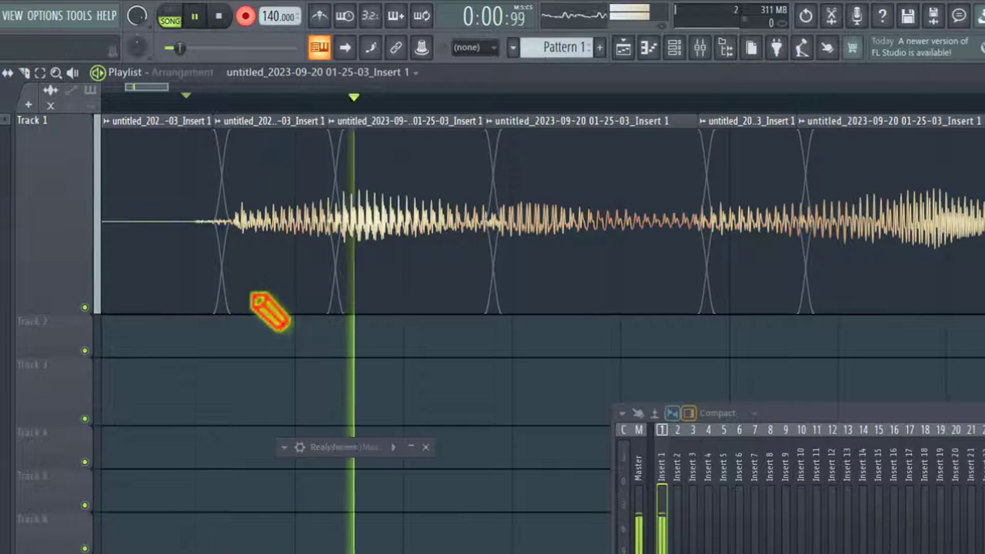
scroll(265, 309, "down", 3)
scroll(269, 311, "down", 2)
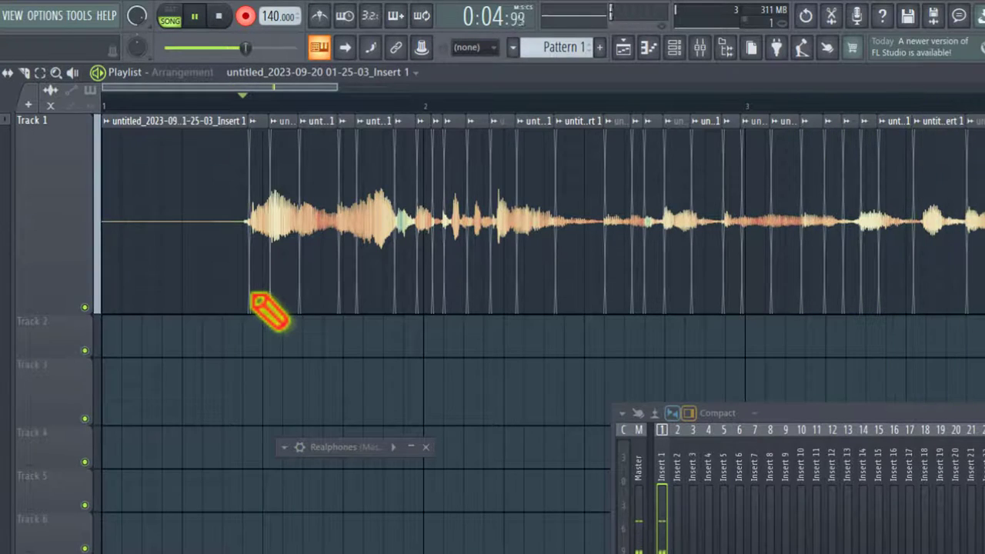
key("space")
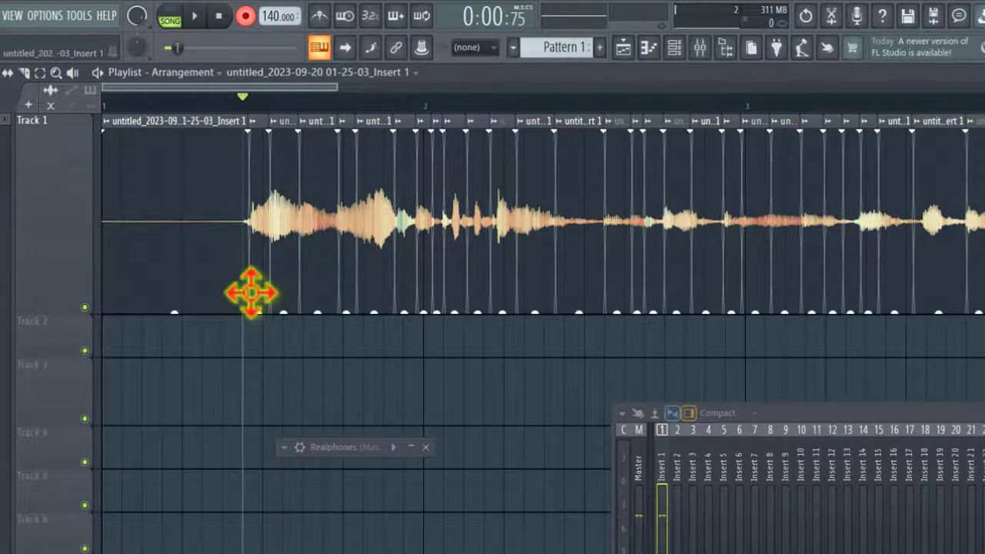
- Reduce the gain of the long slice before bar 5 to -3.3 dB and of the last slice to -2.3 dB
left_click_drag(323, 87, 474, 87)
left_click_drag(517, 313, 517, 356)
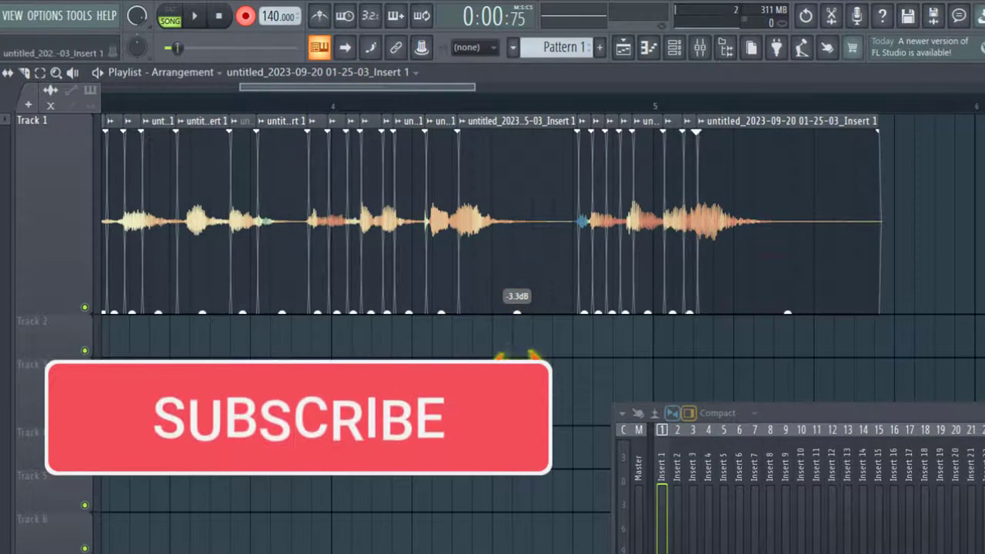
left_click(787, 313)
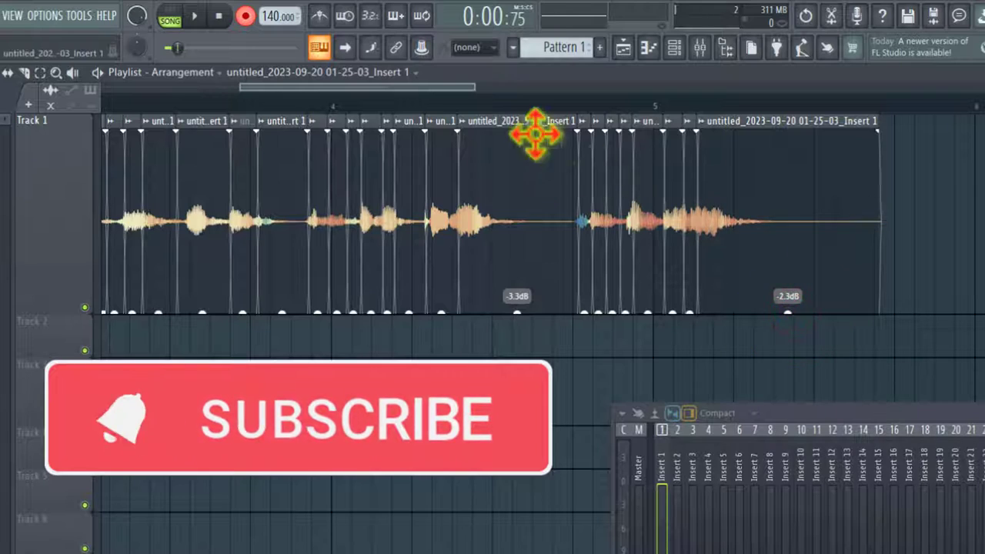
- Lower the gain of the first phrase's two loudest slices to -5.1 dB and -4.8 dB
left_click_drag(441, 87, 300, 85)
left_click(375, 313)
left_click_drag(374, 313, 374, 353)
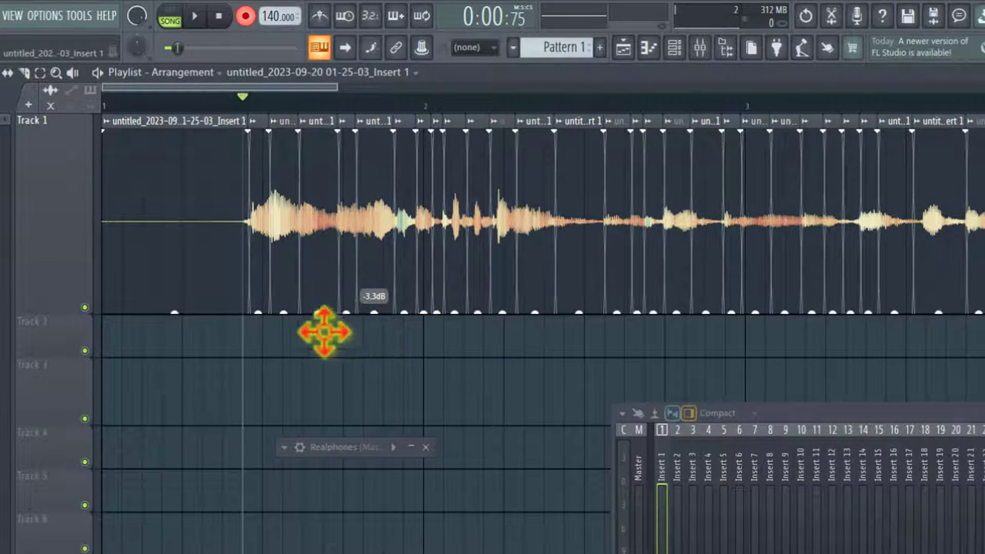
left_click(283, 313)
left_click_drag(283, 311, 283, 351)
- Reduce the gain of the short peaks after bar 2 and set the loud slice between bars 3 and 4 to -2.5 dB
left_click_drag(454, 313, 505, 329)
left_click(505, 313)
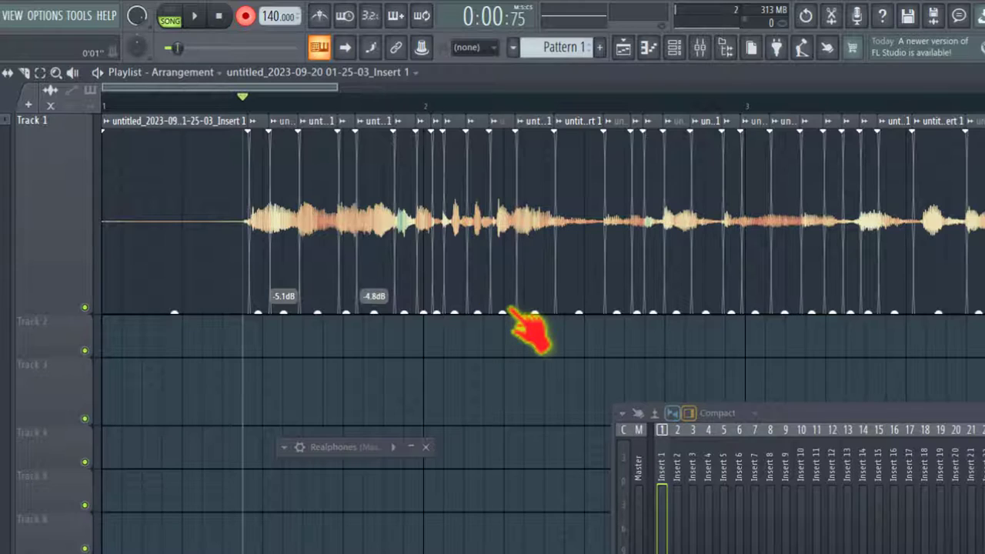
scroll(514, 412, "down", 2)
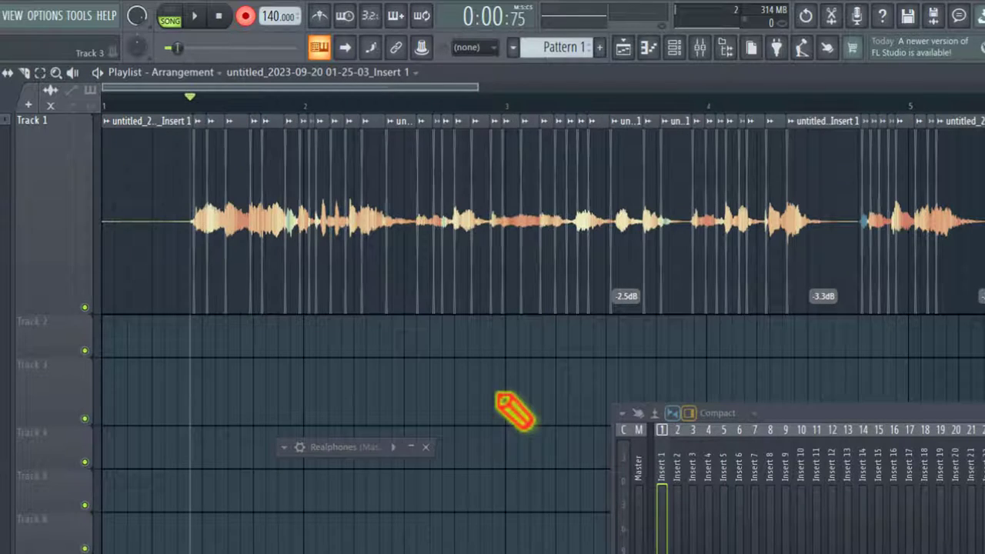